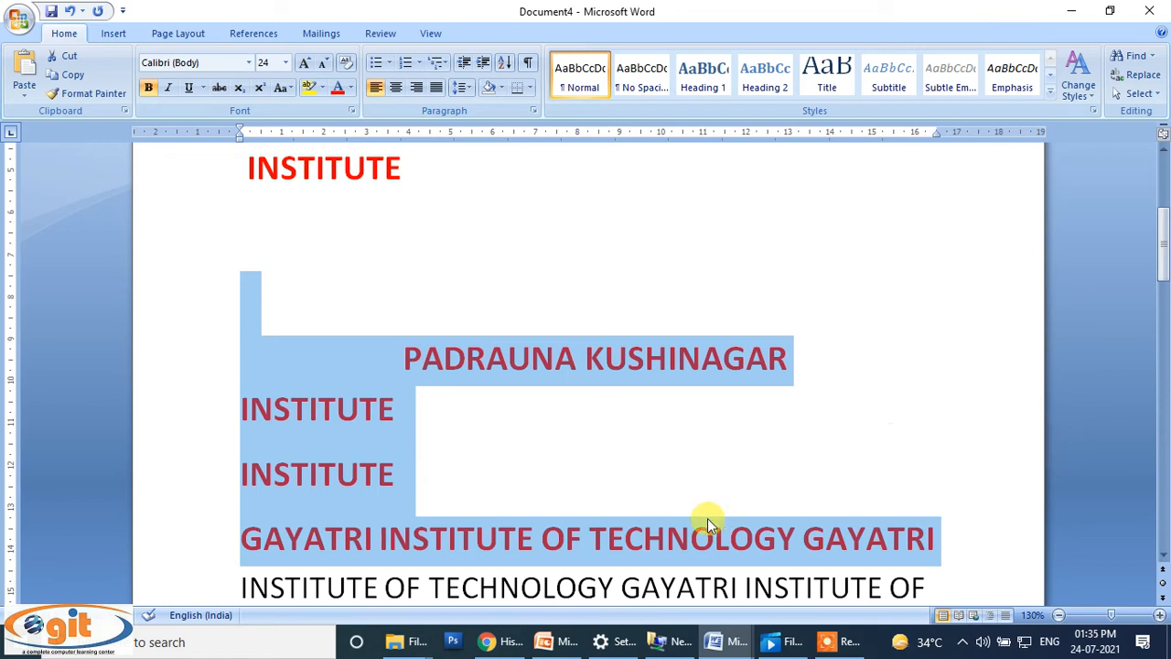
# Step: Copy the plain body text's formatting with Format Painter and apply it to the PADRAUNA KUSHINAGAR heading text
pyautogui.scroll(-3, 708, 518)
pyautogui.click(437, 425)
pyautogui.moveTo(235, 423); pyautogui.dragTo(406, 422)
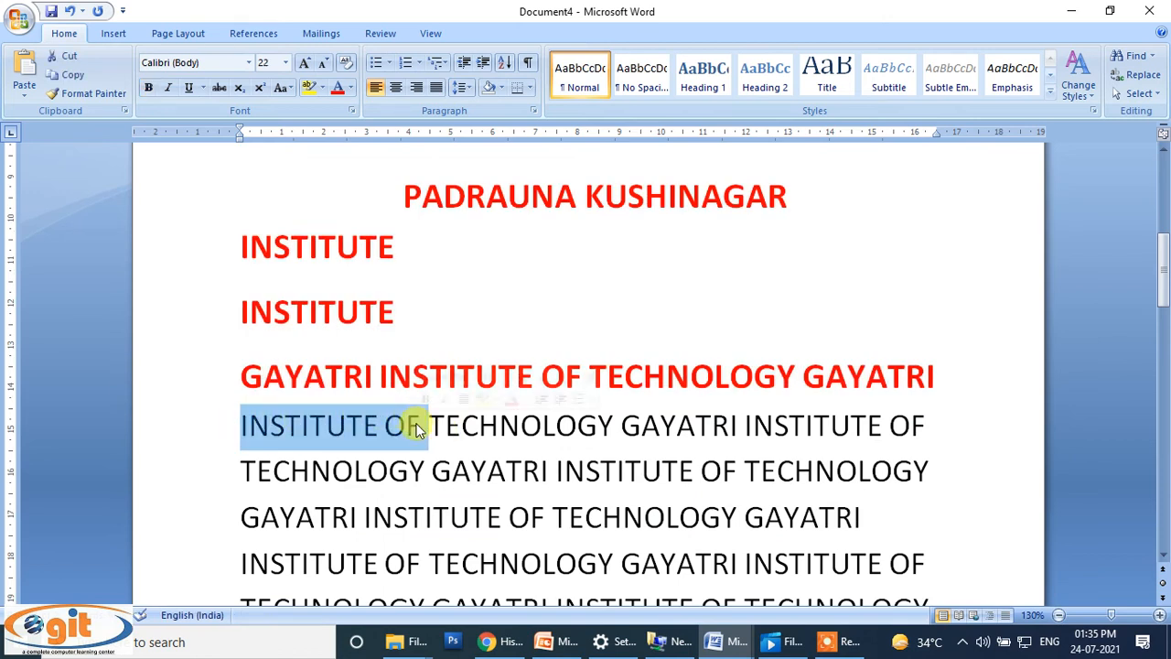
pyautogui.click(102, 95)
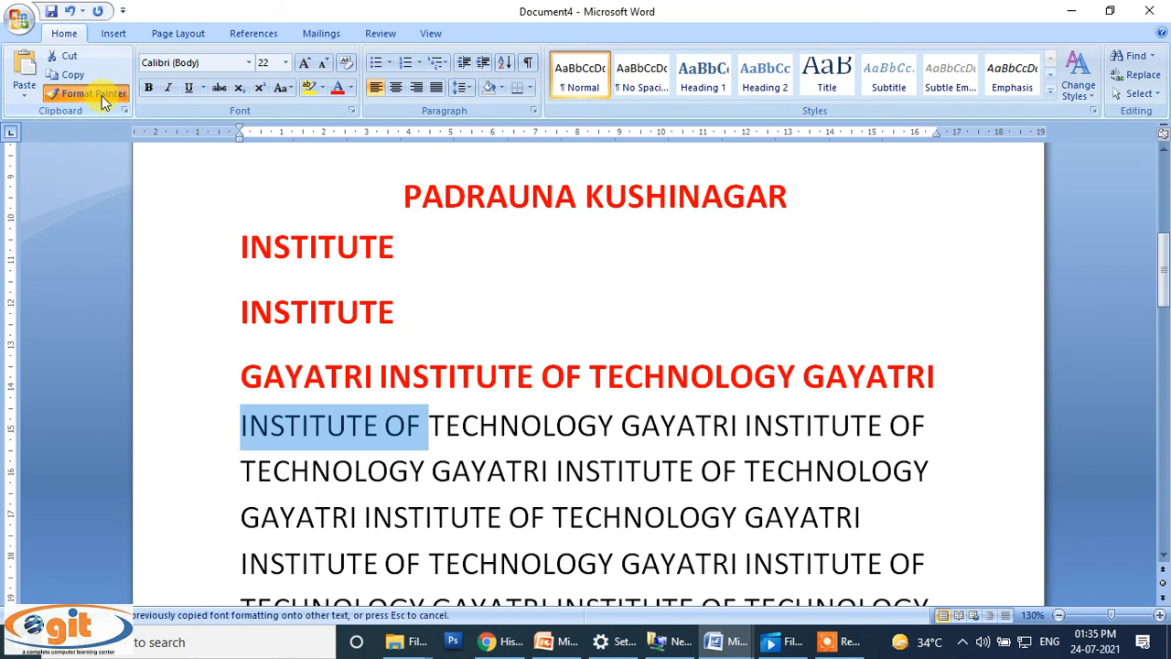
pyautogui.moveTo(384, 195); pyautogui.dragTo(746, 197)
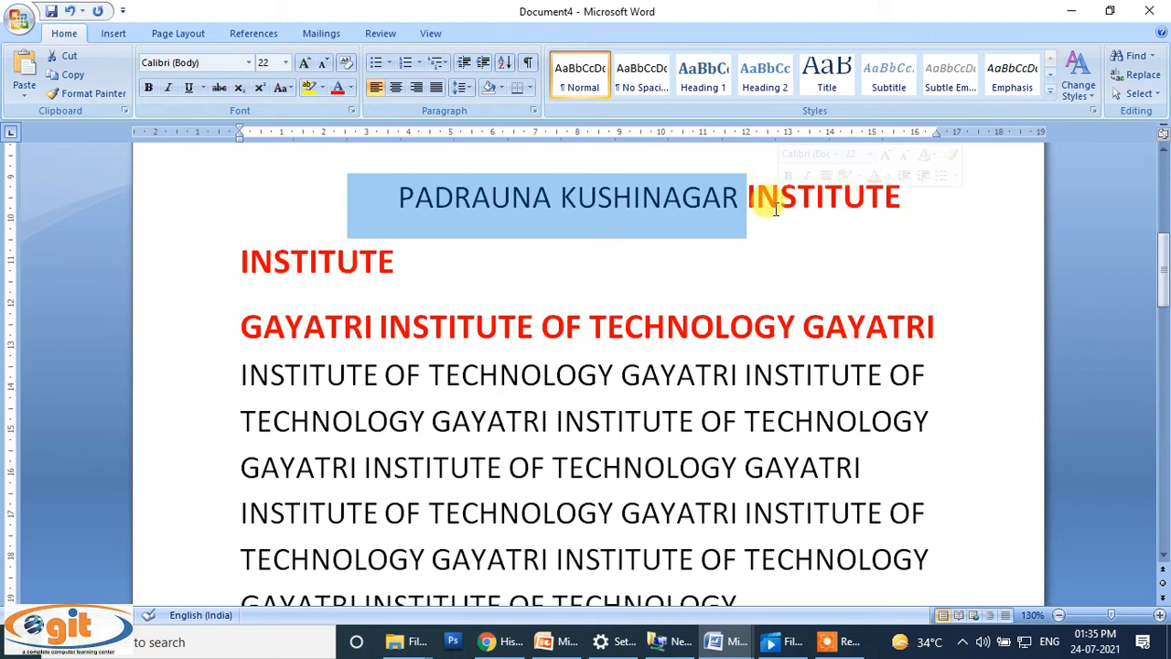
# Step: Pick up the GAYATRI INSTITUTE OF TECHNOLOGY heading's formatting with Format Painter locked on and apply it to the COPY and PASTE lines
pyautogui.moveTo(230, 370); pyautogui.dragTo(449, 384)
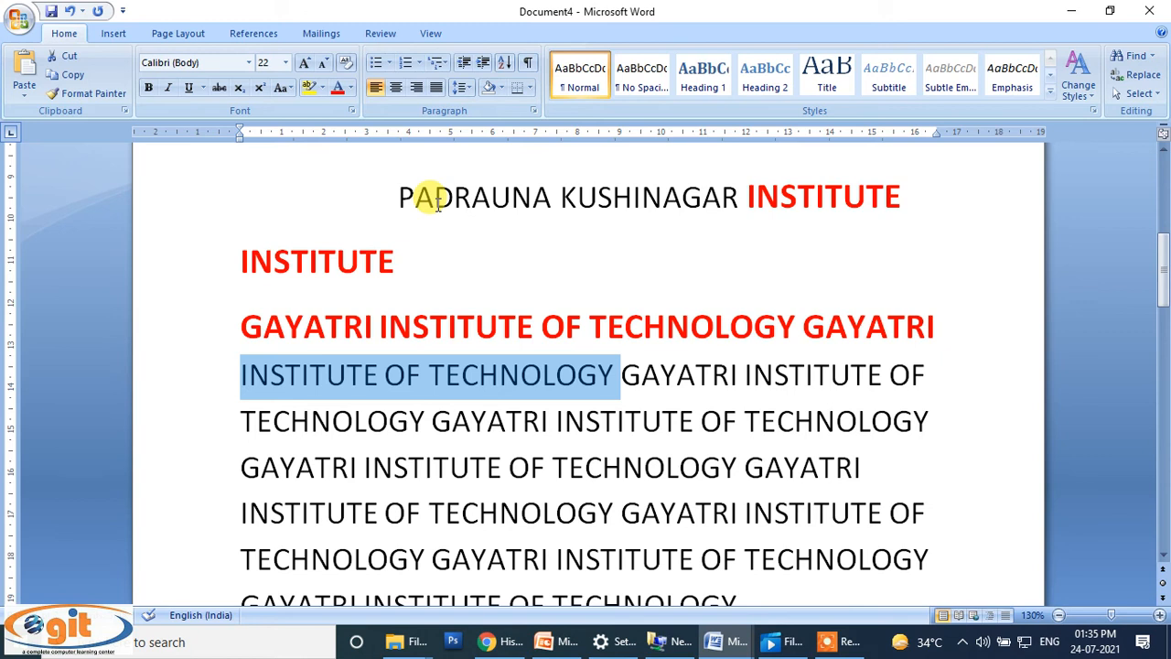
pyautogui.scroll(8, 516, 267)
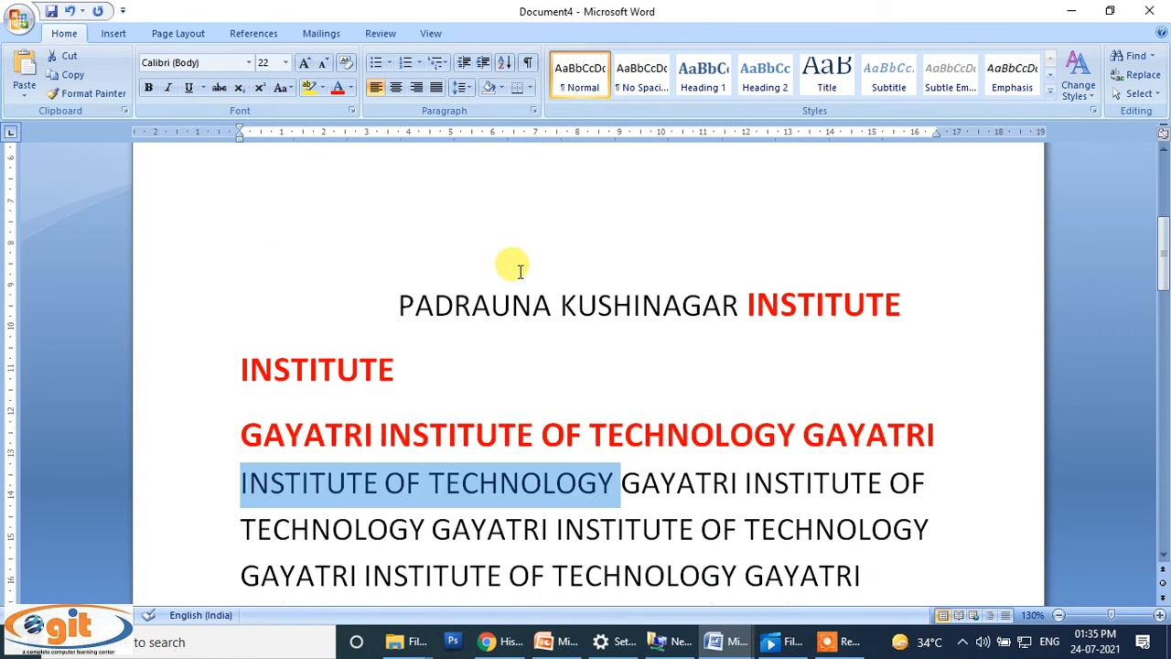
pyautogui.click(328, 284)
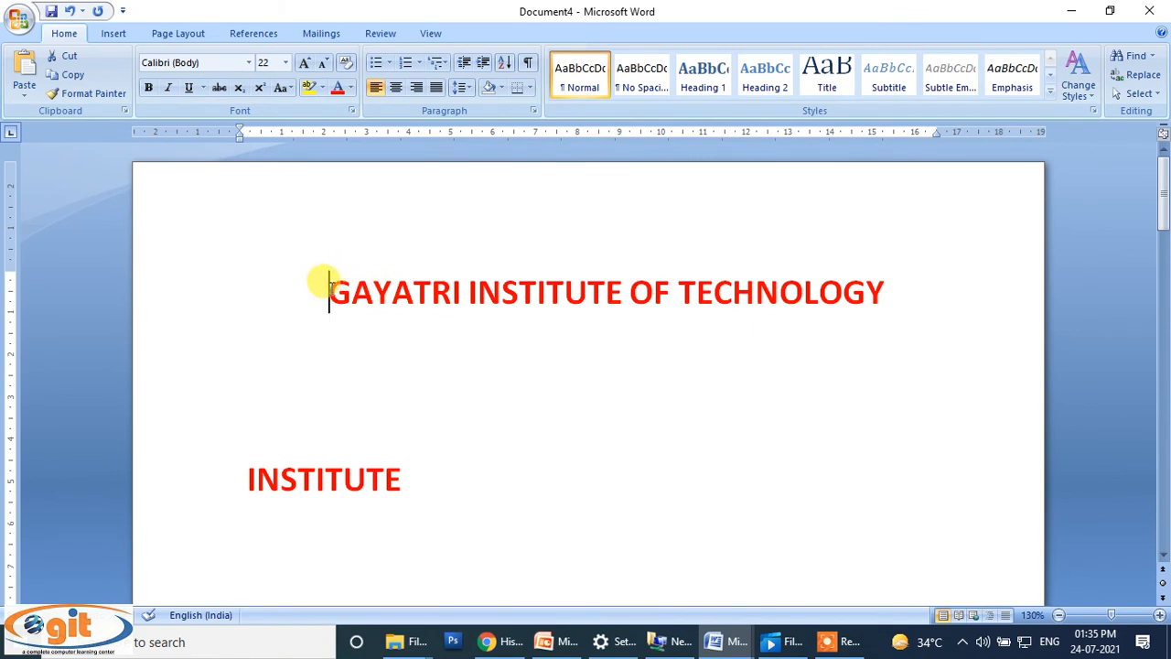
pyautogui.moveTo(327, 284); pyautogui.dragTo(867, 327)
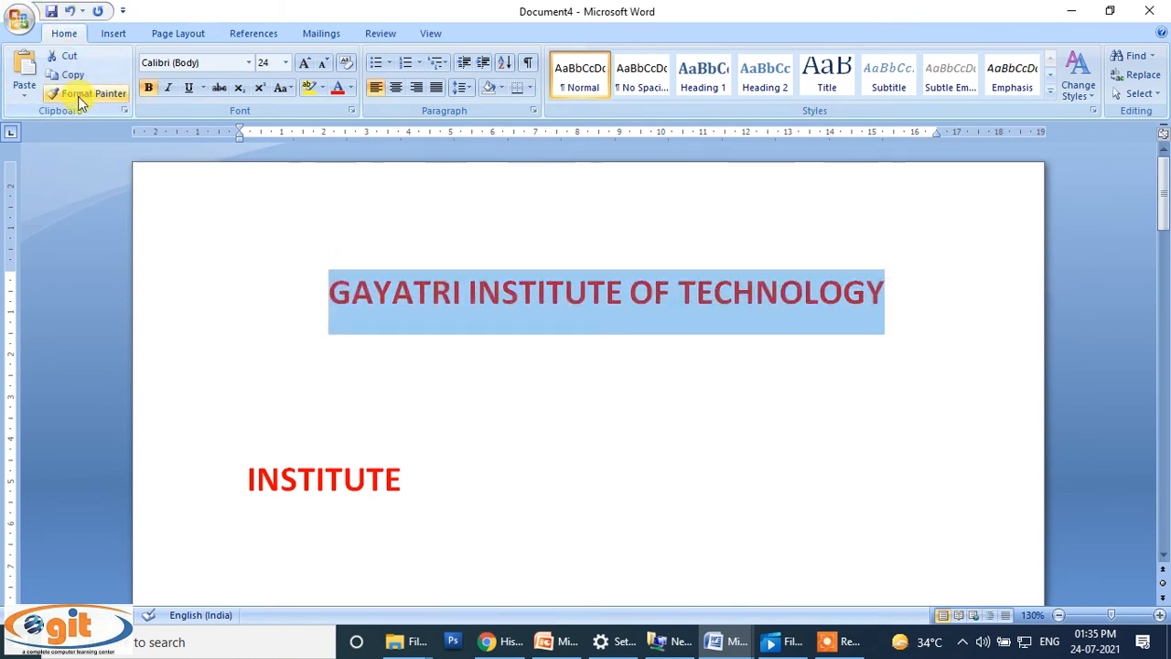
pyautogui.click(120, 95)
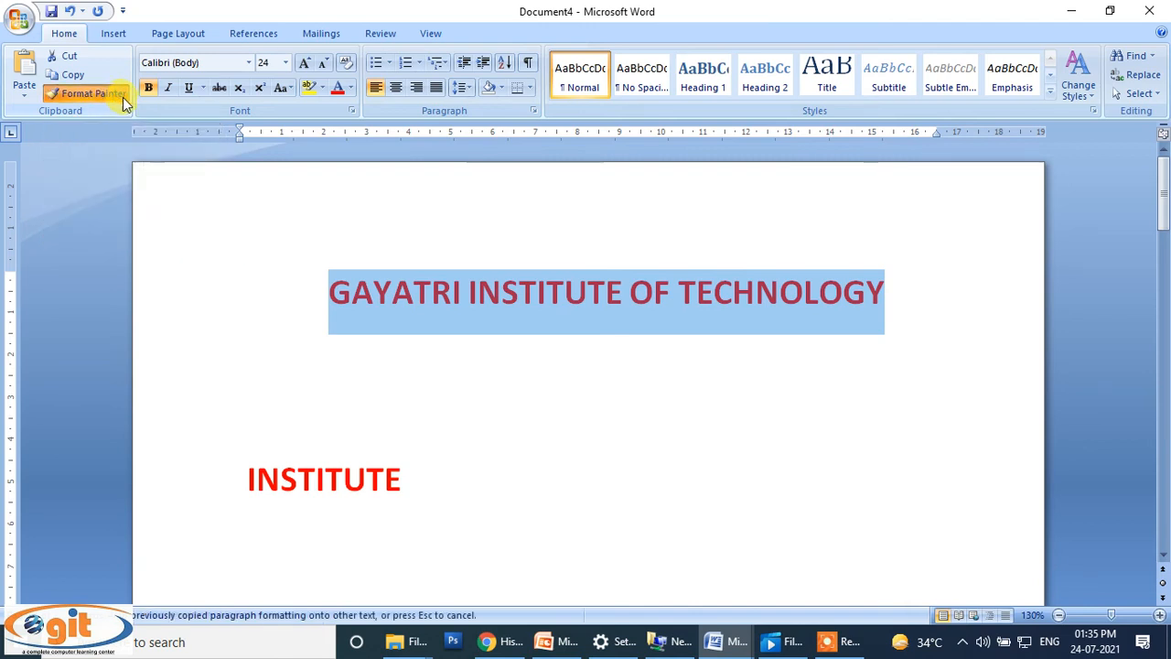
pyautogui.doubleClick(110, 93)
pyautogui.scroll(-1, 310, 311)
pyautogui.scroll(-12, 310, 311)
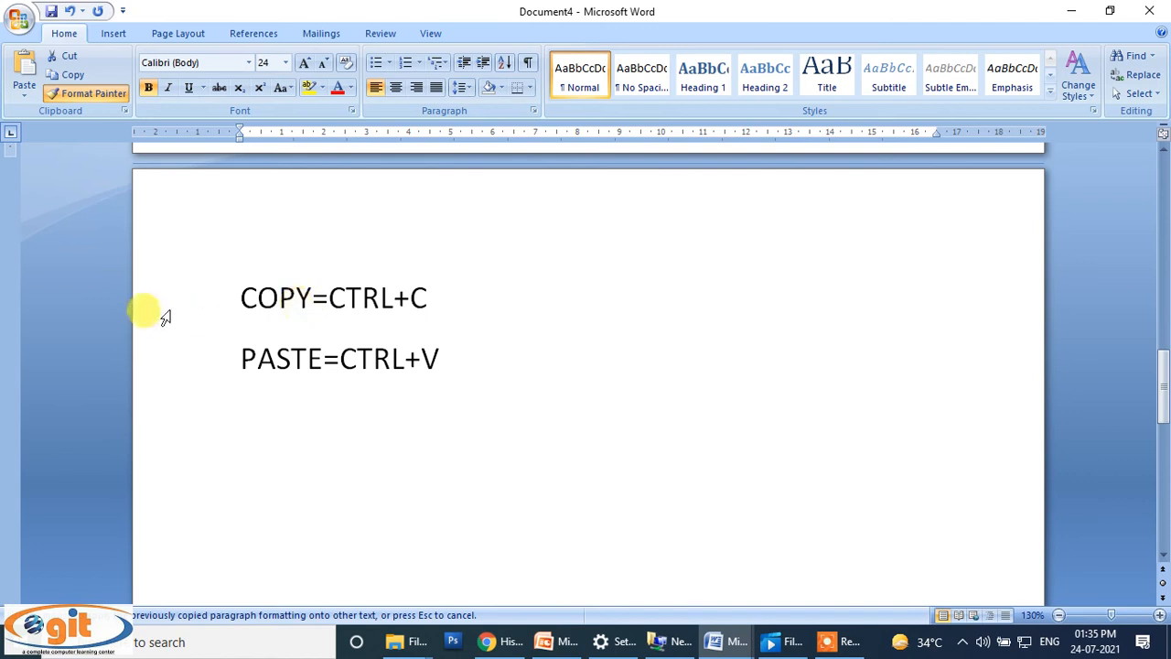
pyautogui.moveTo(237, 295)
pyautogui.mouseDown()
pyautogui.moveTo(258, 314)
pyautogui.moveTo(452, 358)
pyautogui.mouseUp()
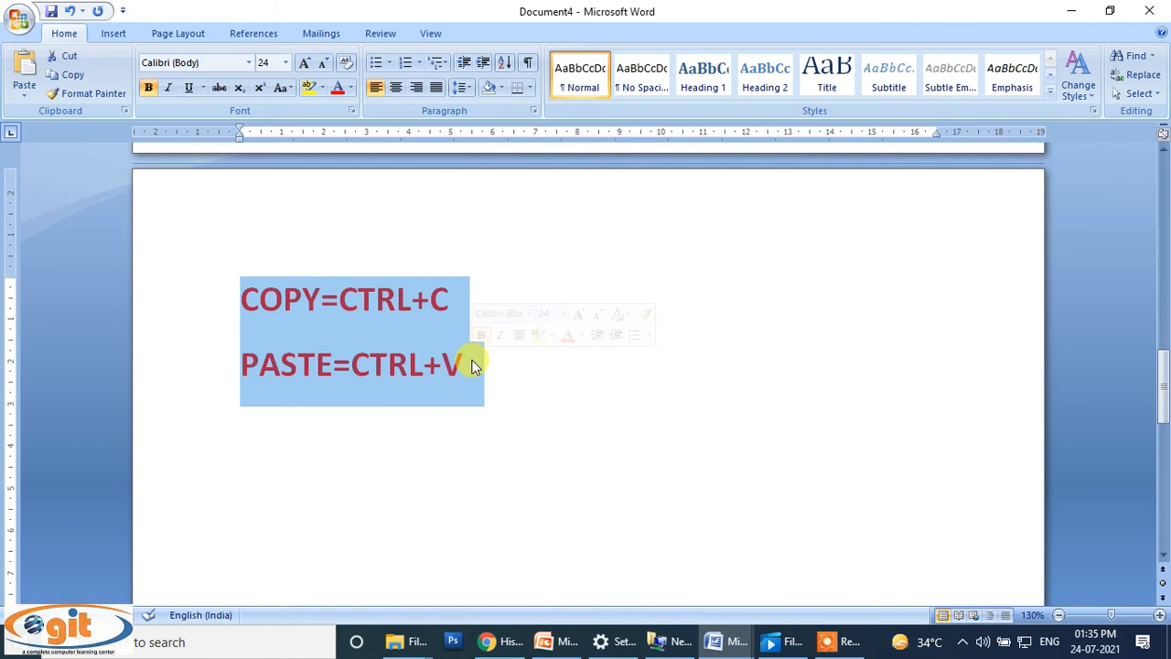
pyautogui.click(517, 395)
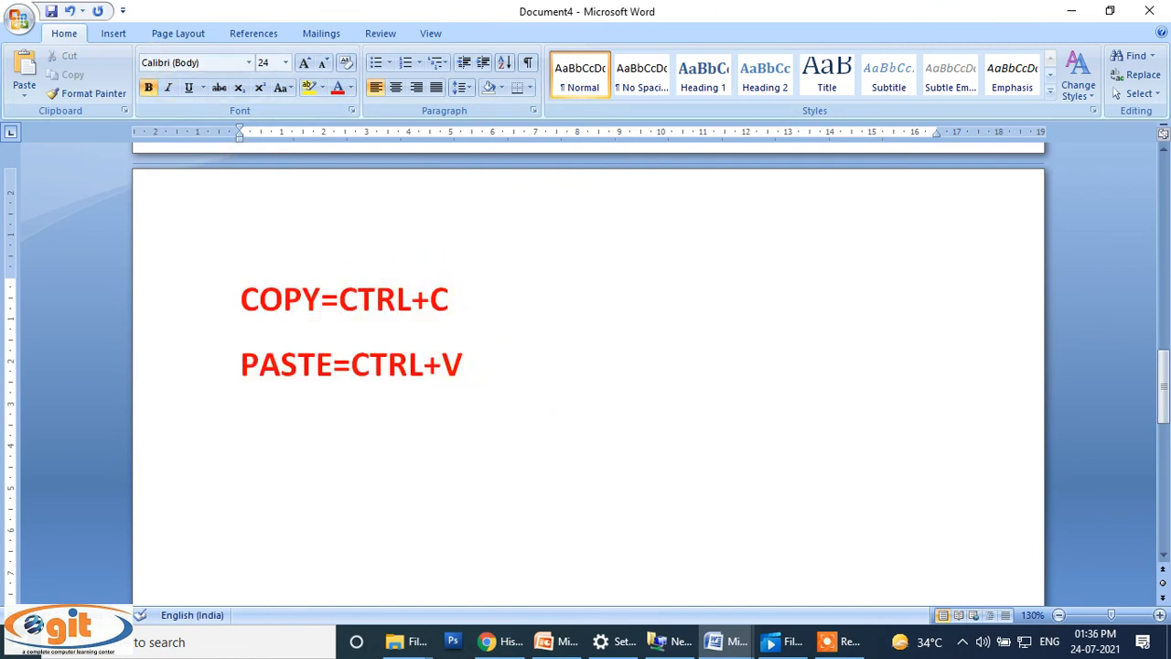
# Step: Add a new line reading BOLD=CTRL+B below the PASTE line and start another line
pyautogui.write('BOLD=CTRL+B')
pyautogui.press('Return')
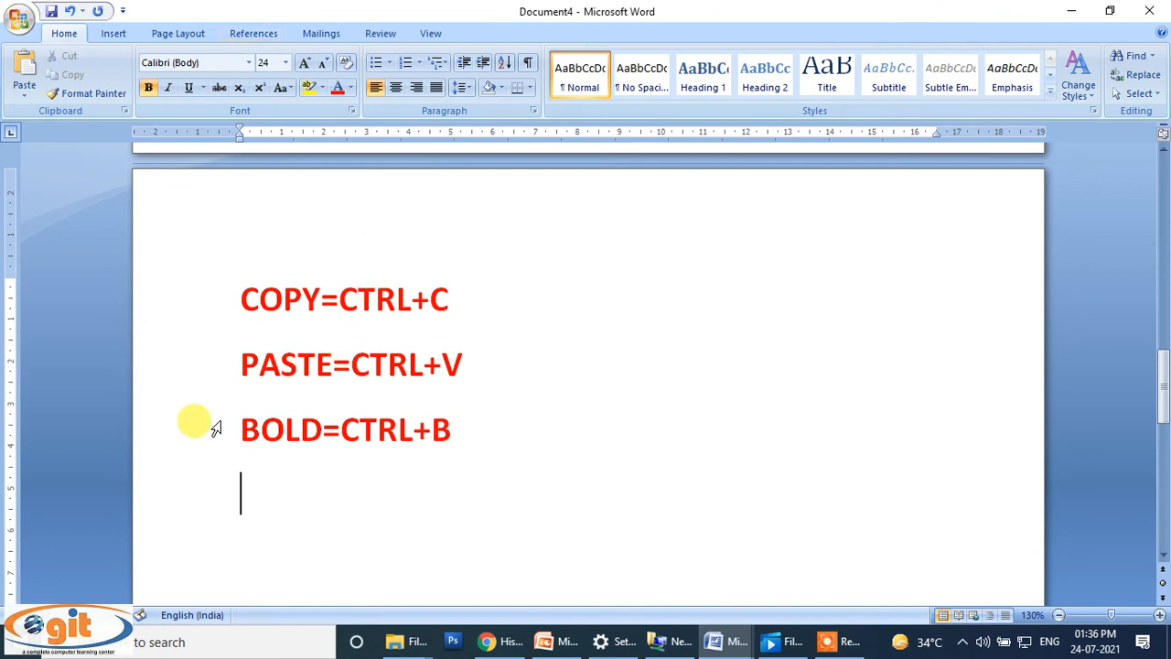
# Step: Turn off bold and enter a person's full name on the new line
pyautogui.click(149, 87)
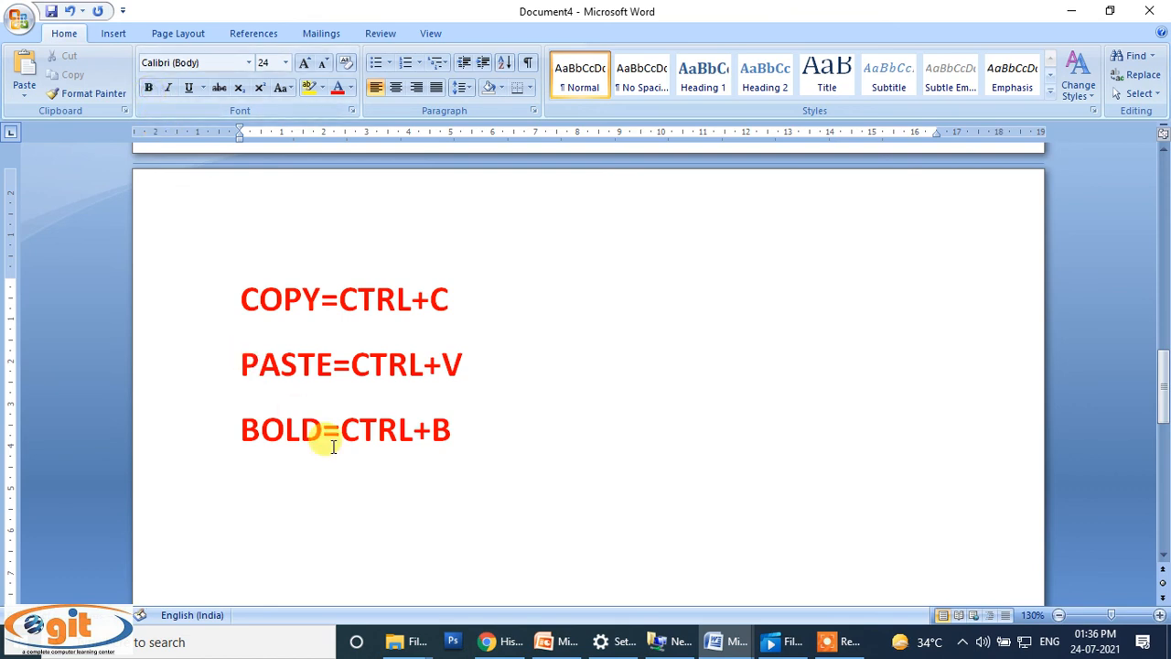
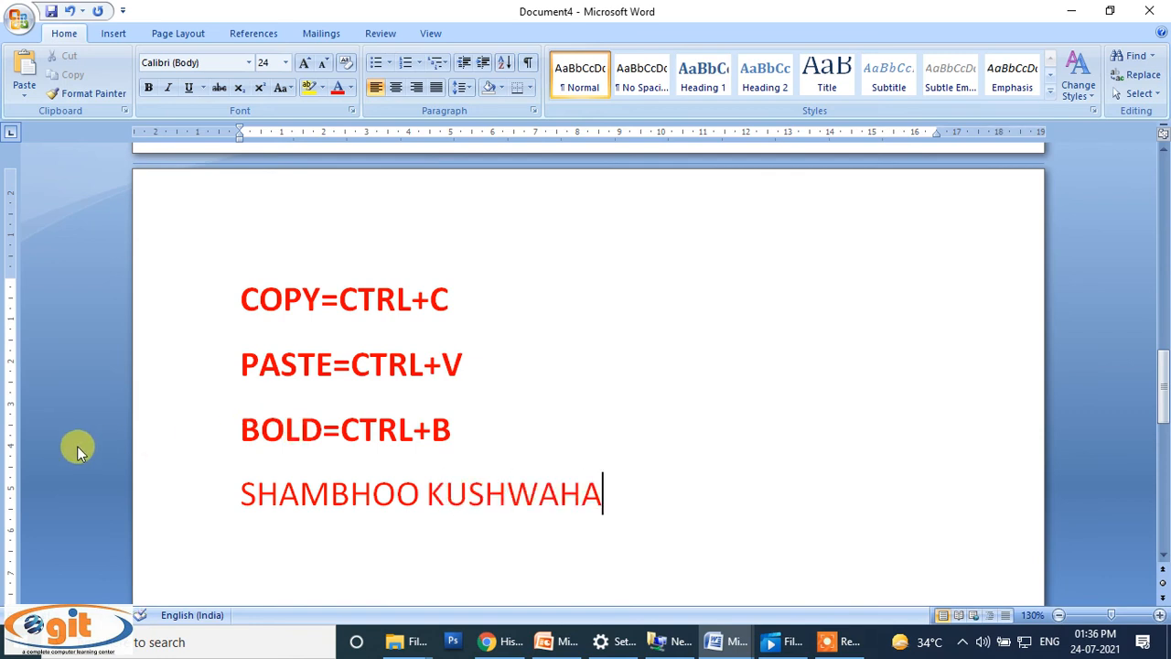
# Step: Make the name line bold
pyautogui.moveTo(236, 499); pyautogui.dragTo(575, 500)
pyautogui.click(627, 495)
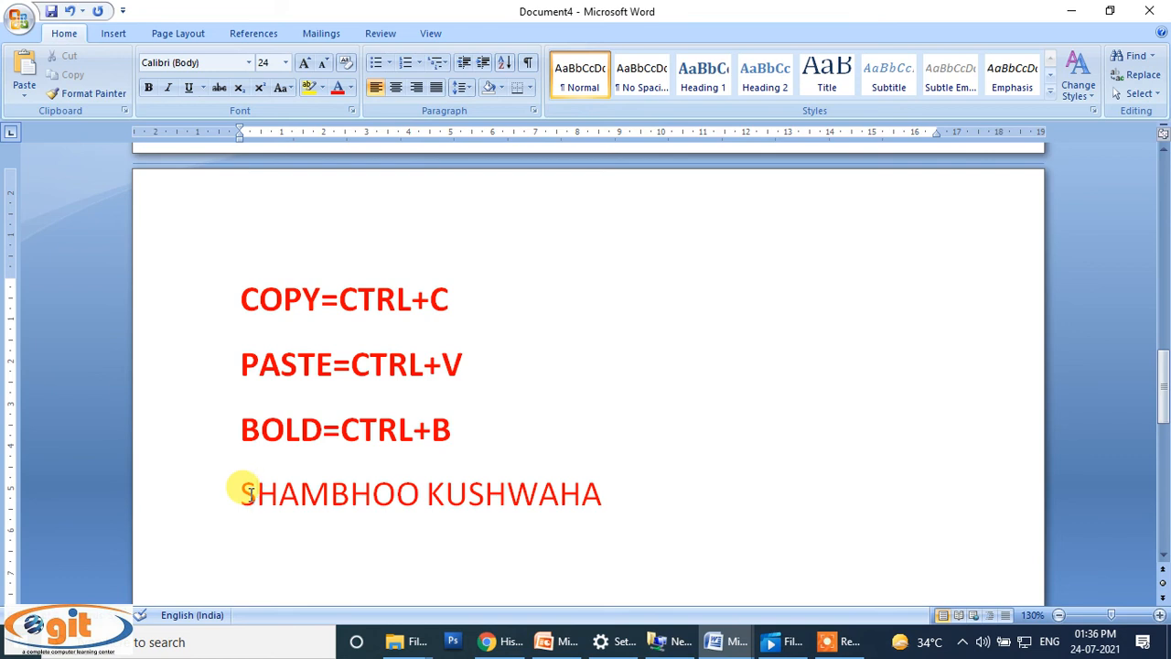
pyautogui.moveTo(235, 489); pyautogui.dragTo(609, 471)
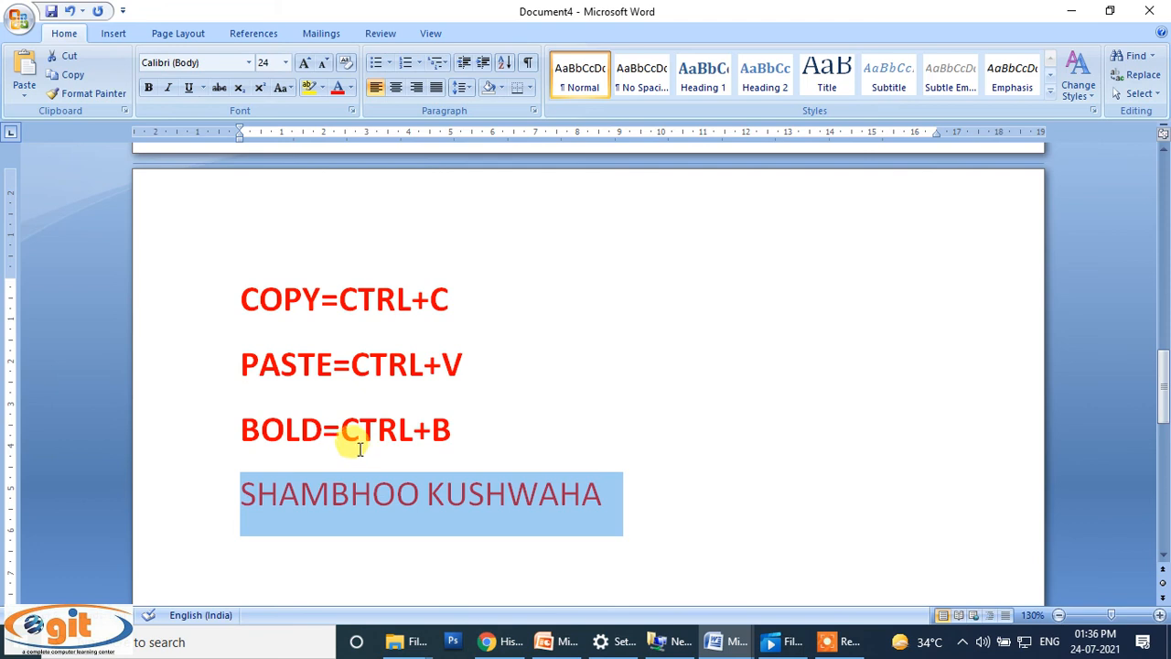
pyautogui.click(149, 89)
pyautogui.click(757, 461)
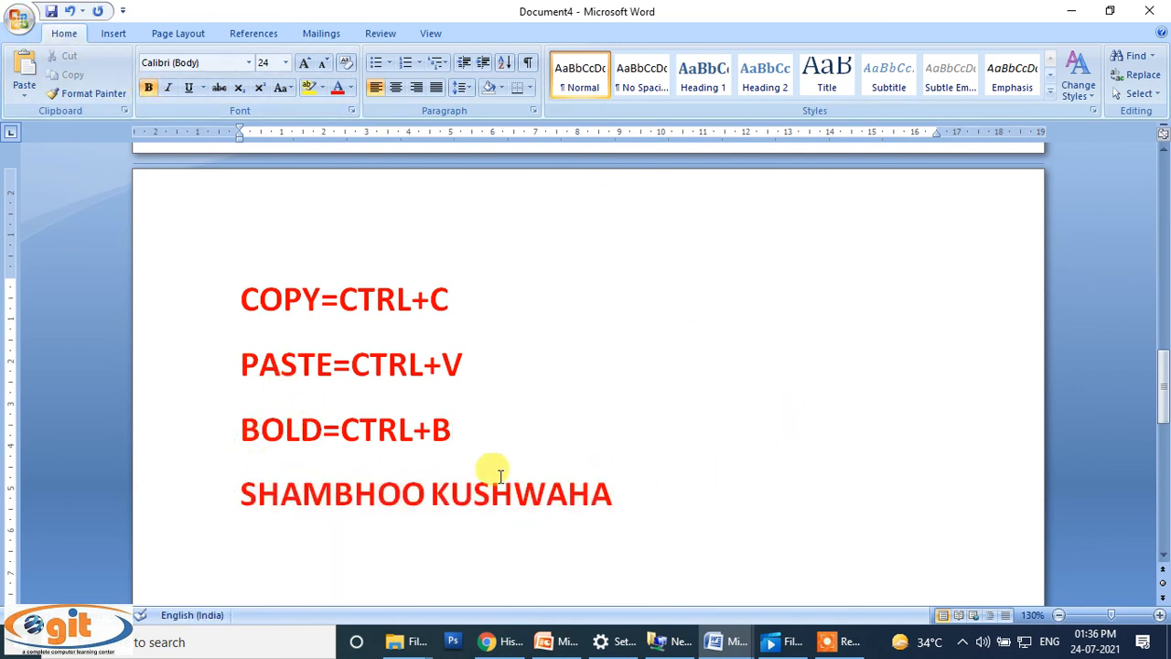
# Step: Select the whole name line and toggle bold off and on twice with the shortcut
pyautogui.moveTo(257, 495); pyautogui.dragTo(353, 499)
pyautogui.moveTo(428, 502); pyautogui.dragTo(604, 514)
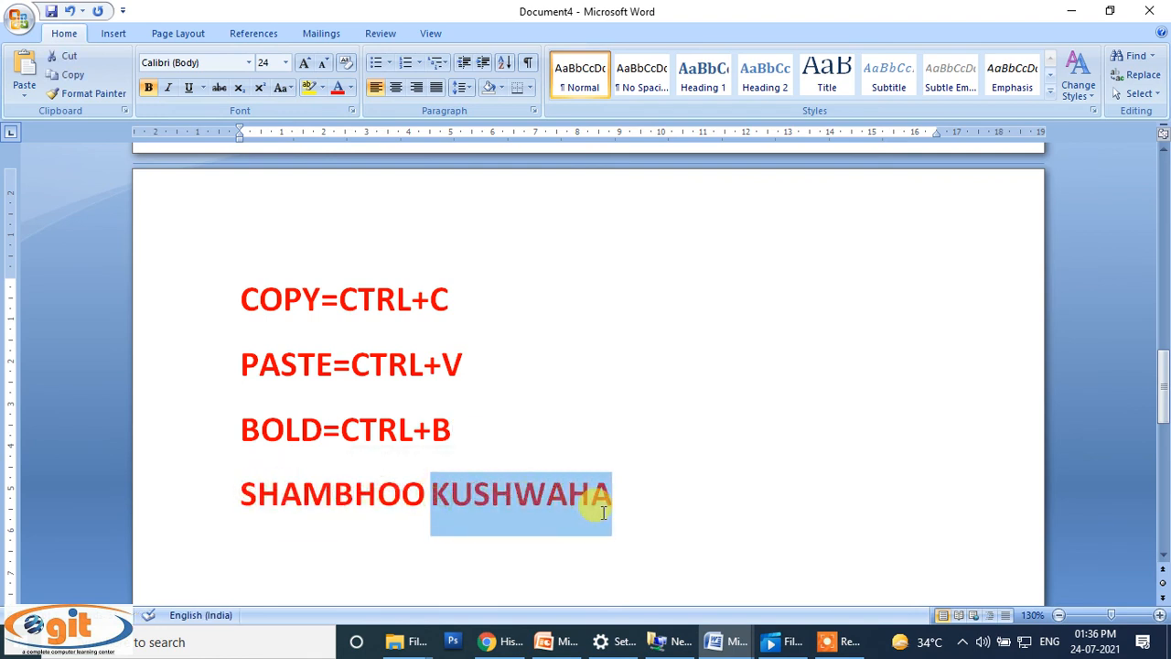
pyautogui.click(625, 507)
pyautogui.moveTo(622, 492); pyautogui.dragTo(287, 461)
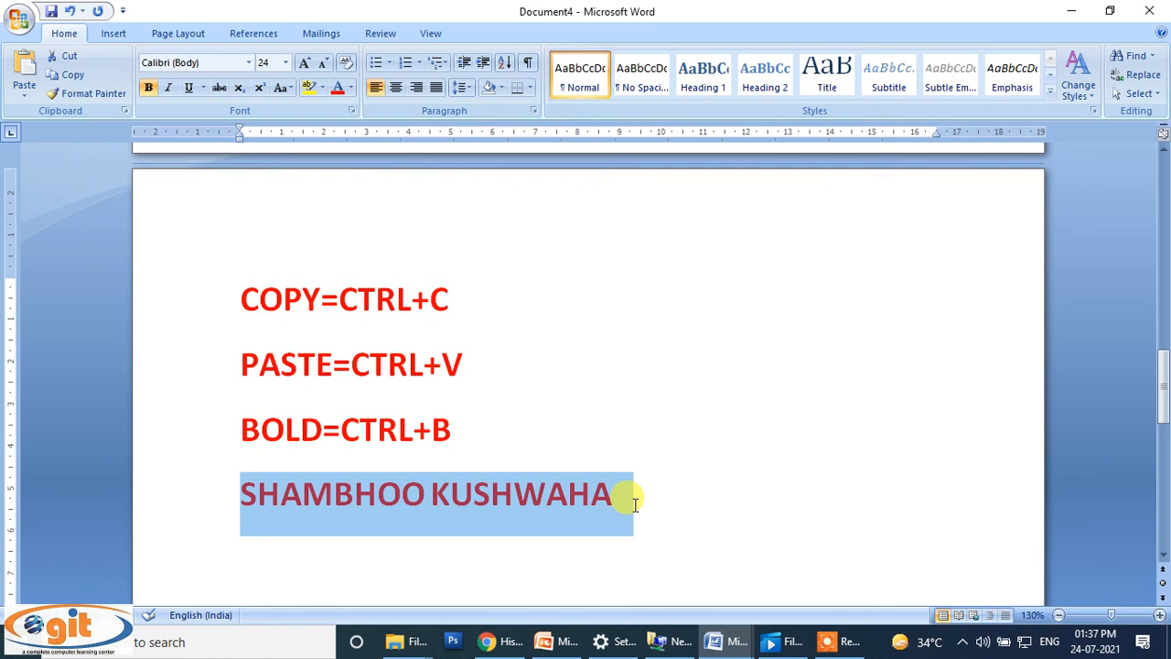
pyautogui.hotkey('ctrl', 'b')
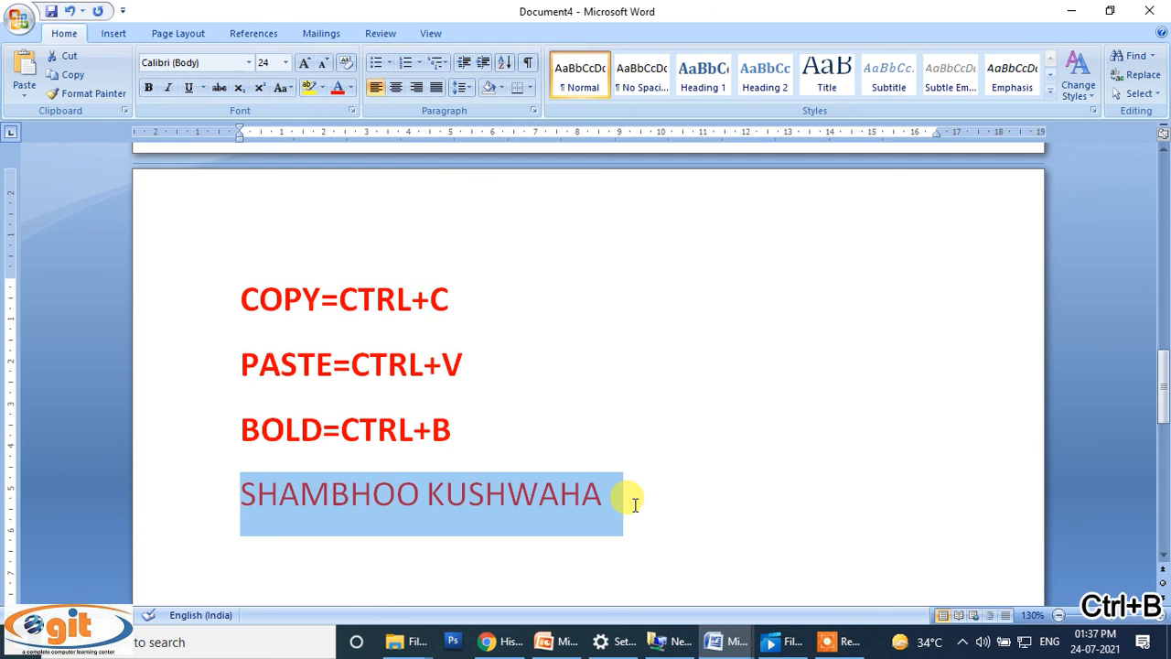
pyautogui.hotkey('ctrl', 'b')
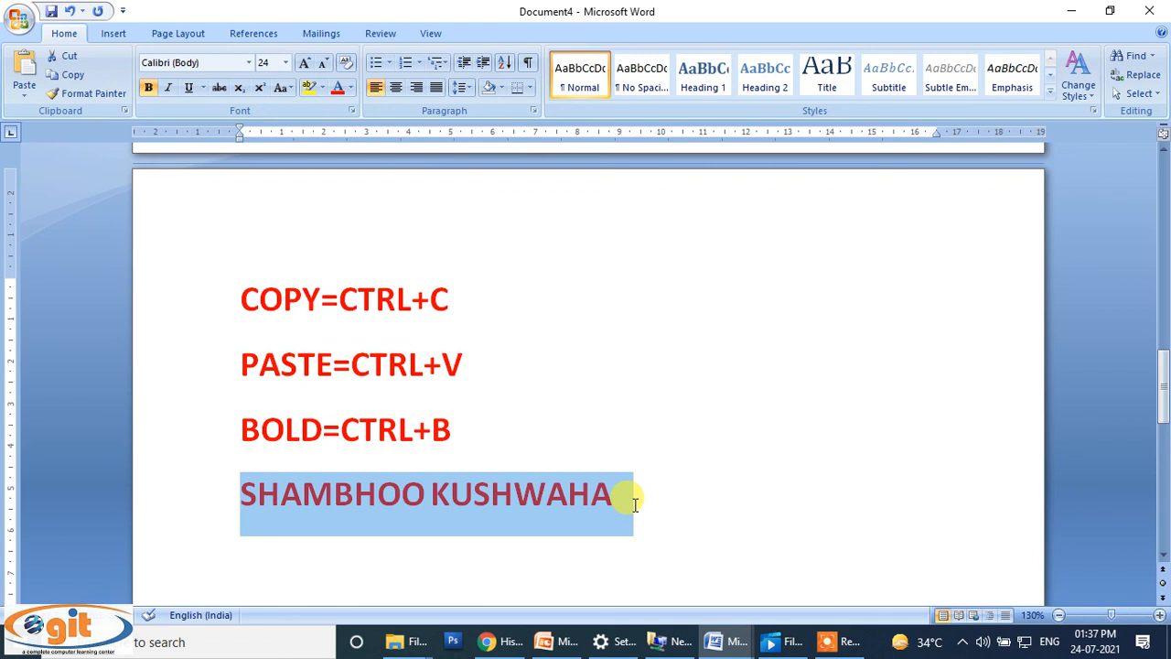
pyautogui.hotkey('ctrl', 'b')
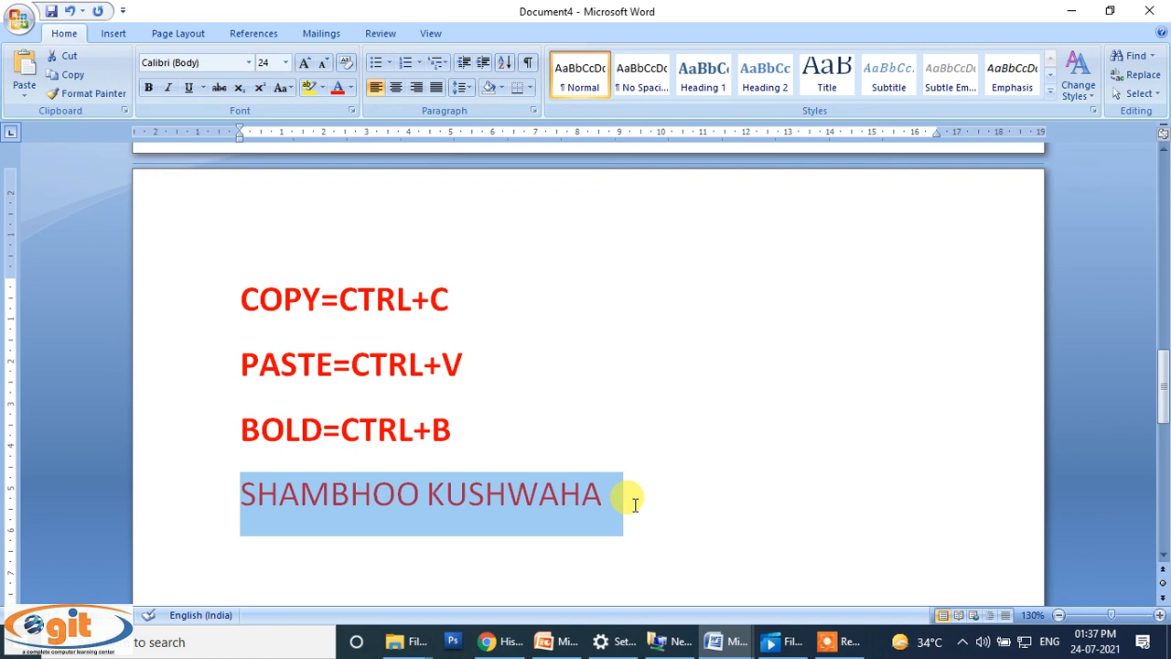
pyautogui.hotkey('ctrl', 'b')
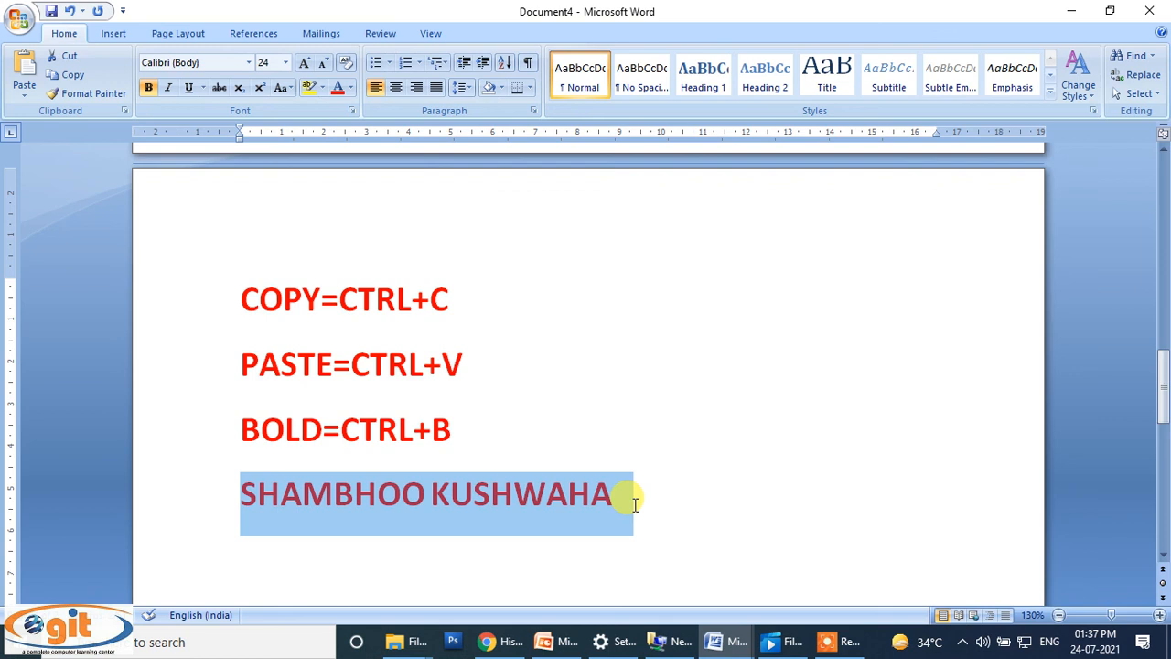
# Step: Copy the selected name line
pyautogui.hotkey('ctrl', 'c')
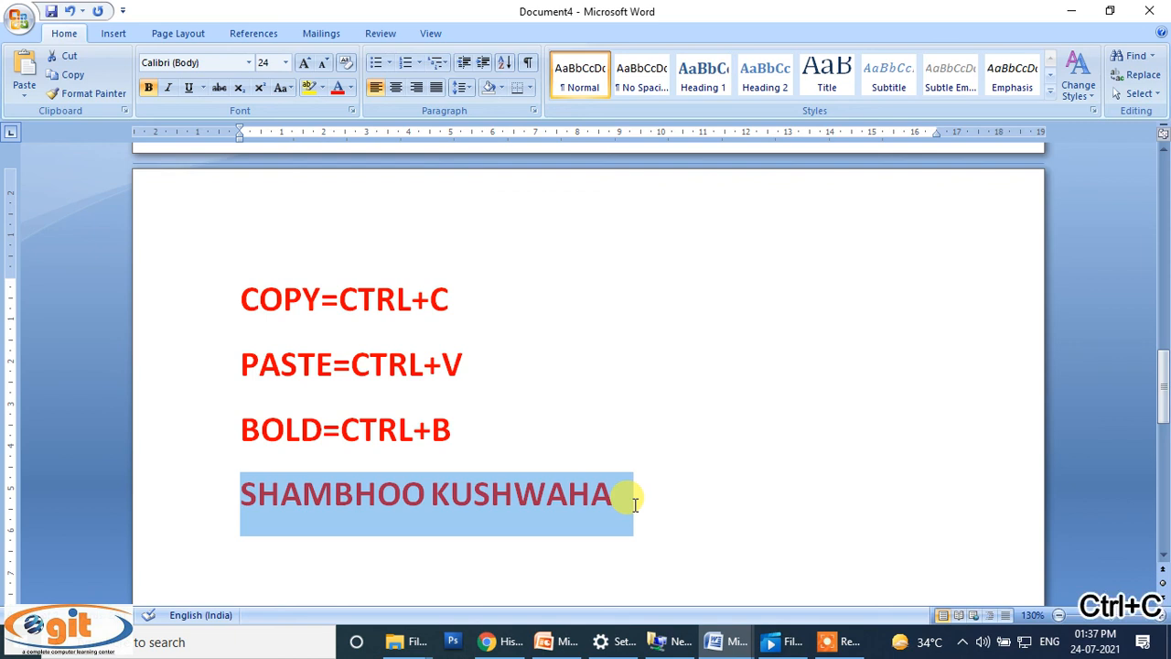